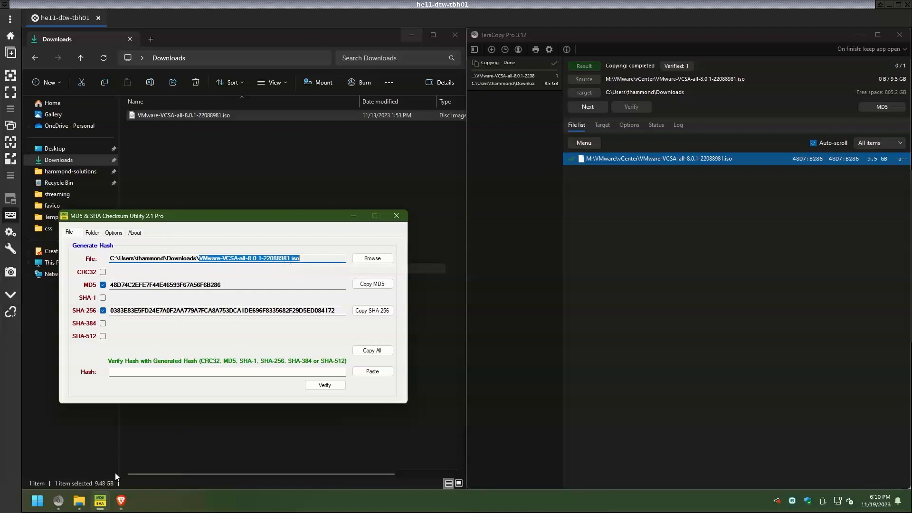
Open the vCenter Server 8.0U1c download page from the Customer Connect search results
click(121, 500)
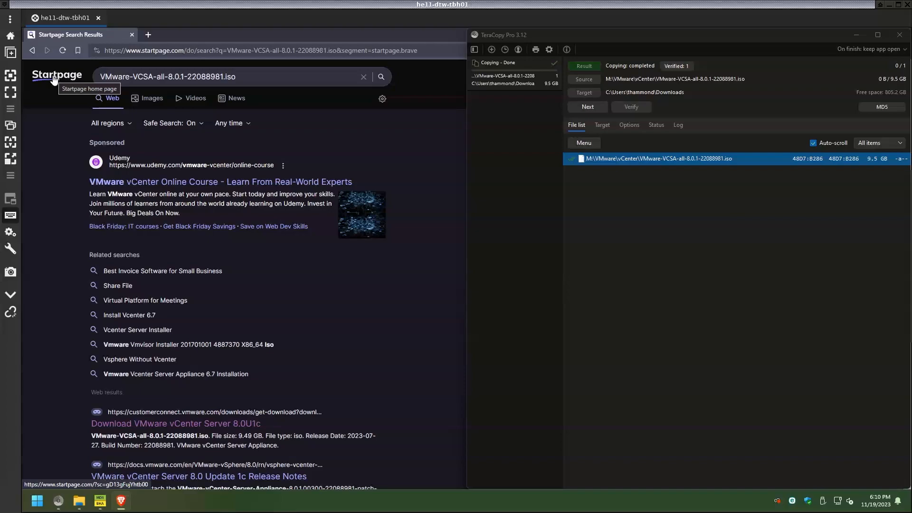
click(225, 423)
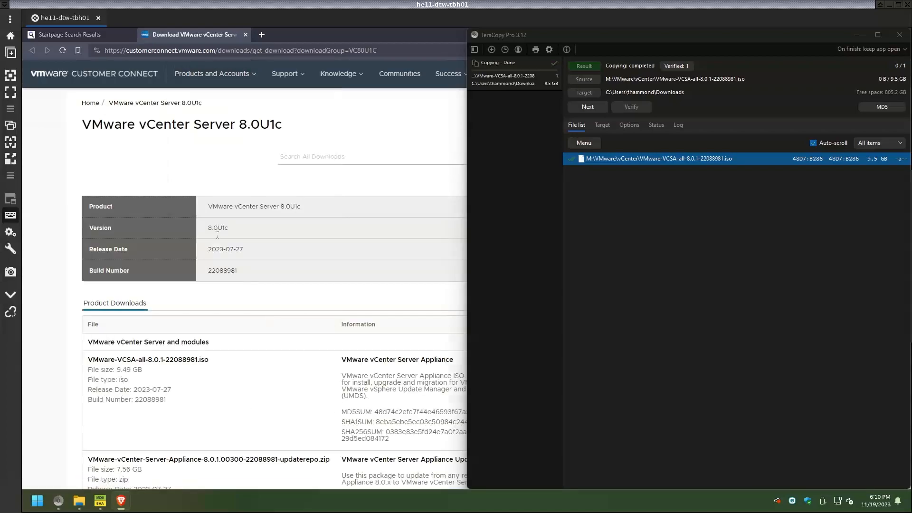
drag(300, 207, 190, 200)
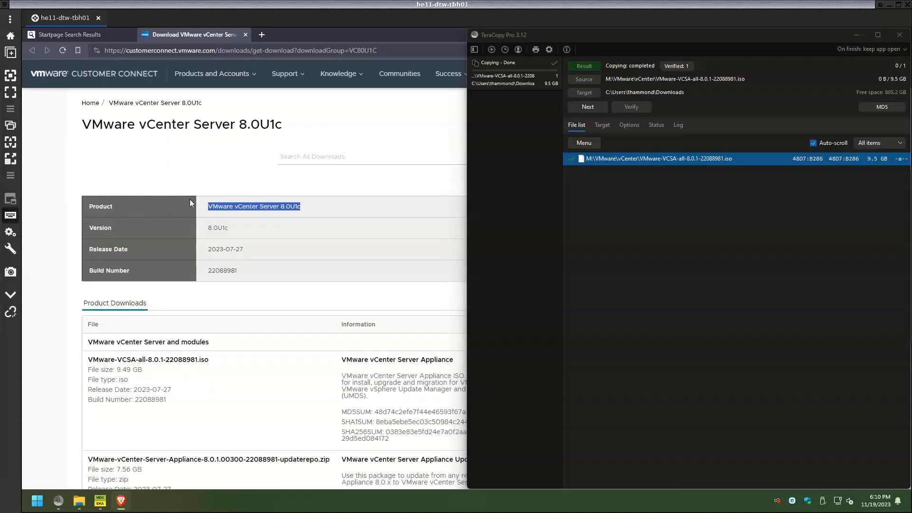
Copy the ISO's published SHA256SUM value from the download page
drag(390, 438, 386, 432)
right_click(387, 430)
click(417, 371)
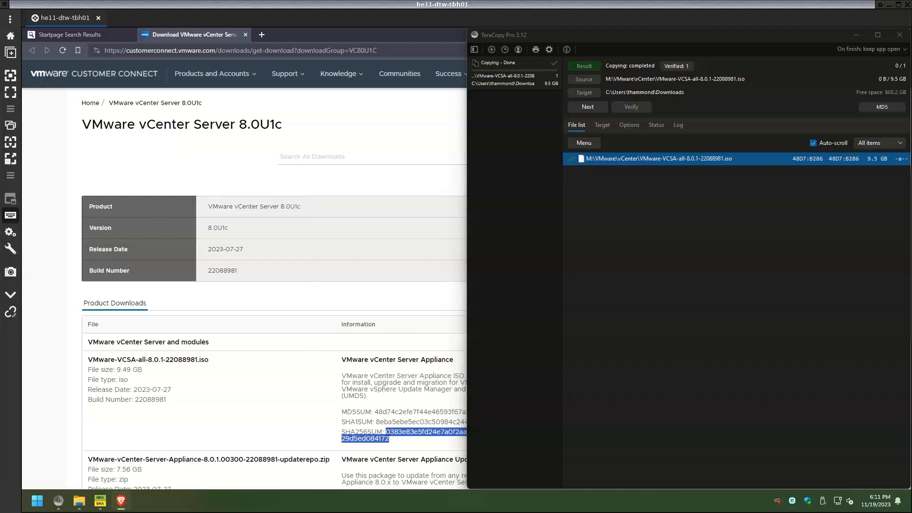
click(100, 503)
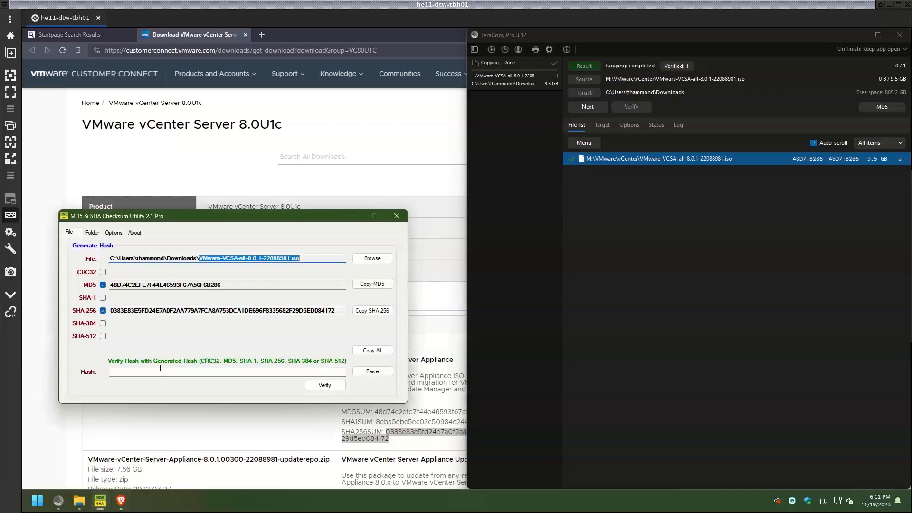
Paste the published hash into the utility and verify it reports 'SHA-256 Hash matched'
click(161, 371)
right_click(162, 371)
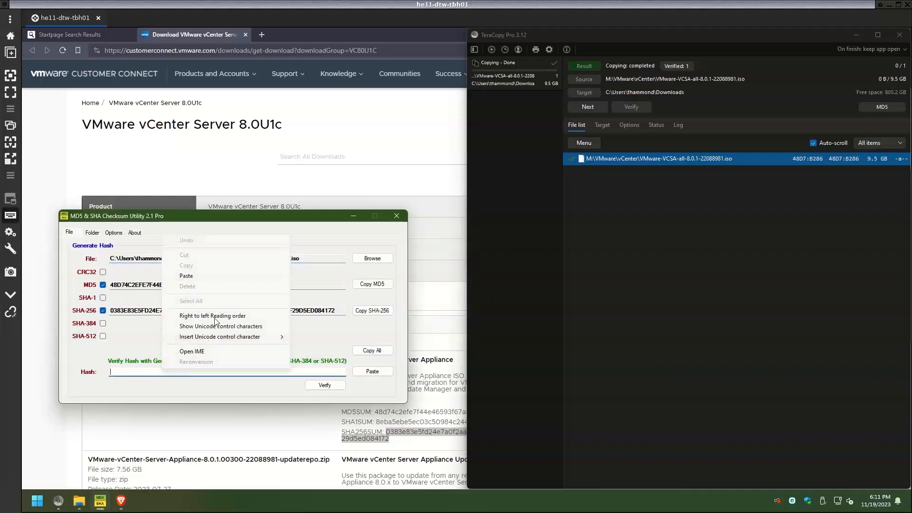
click(210, 280)
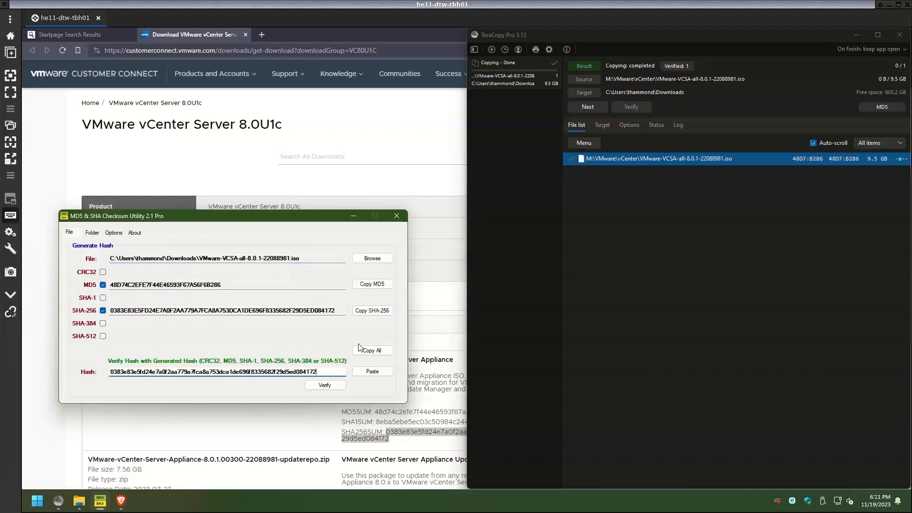
click(334, 388)
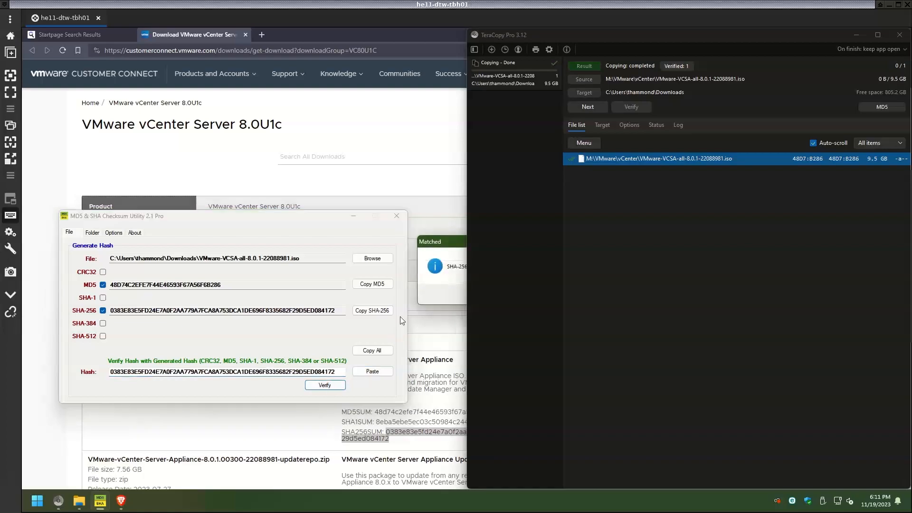
drag(443, 246, 210, 237)
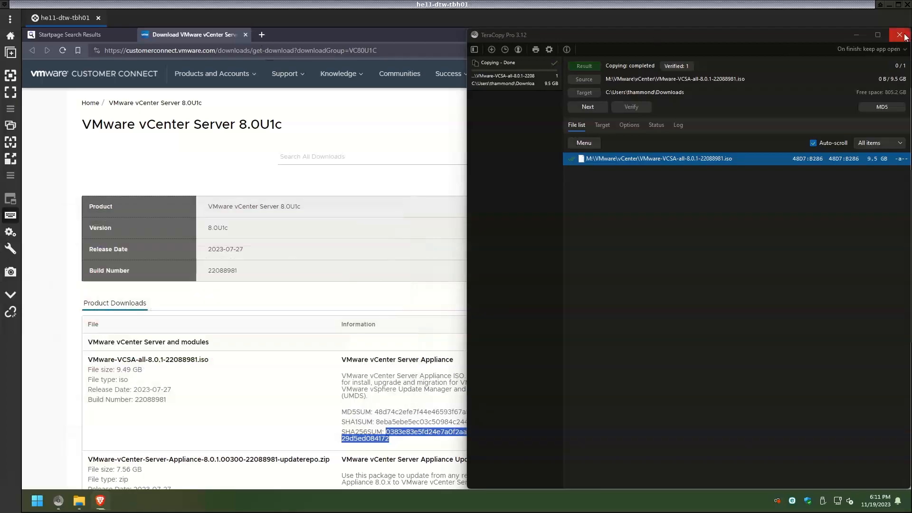
click(899, 35)
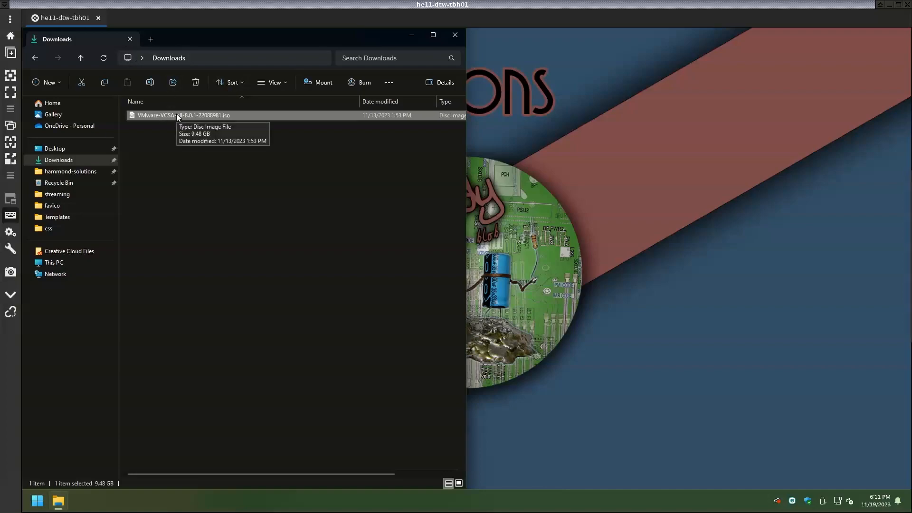
Mount the ISO as drive E: and run installer.exe from vcsa-ui-installer\win32
double_click(218, 115)
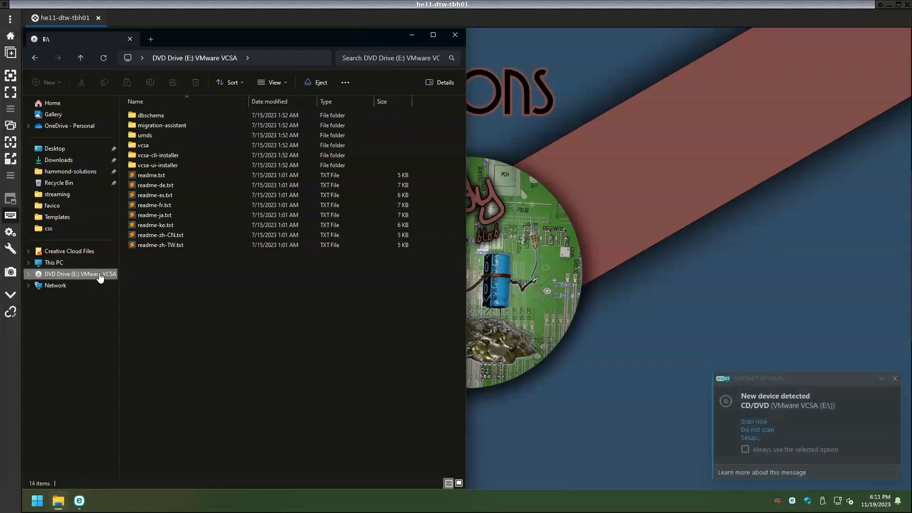
double_click(168, 166)
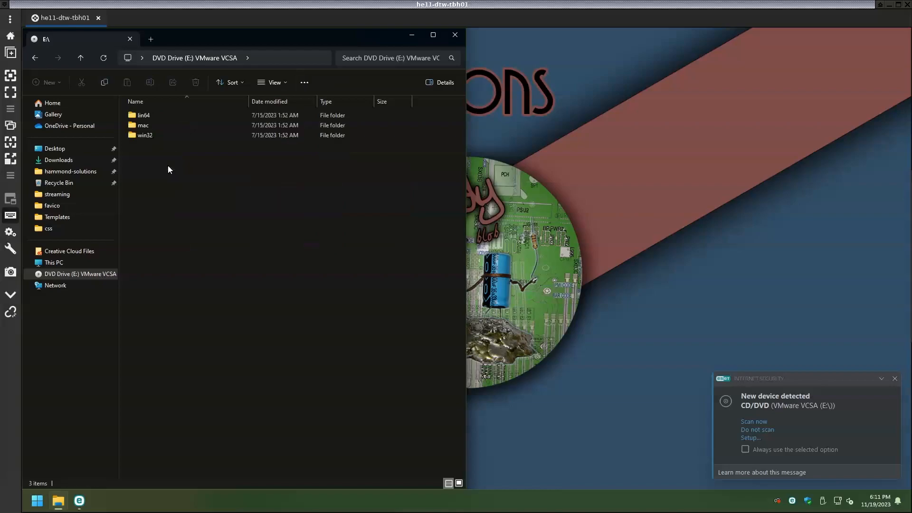
double_click(171, 137)
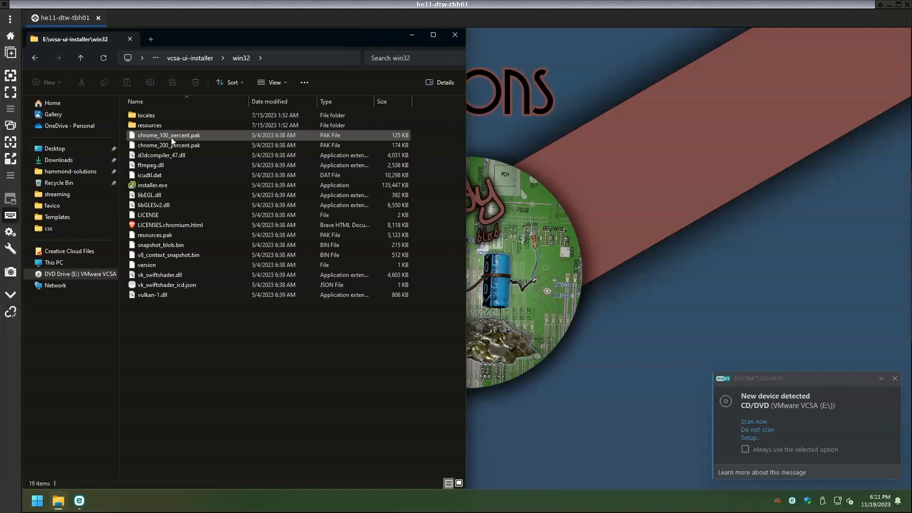
double_click(166, 186)
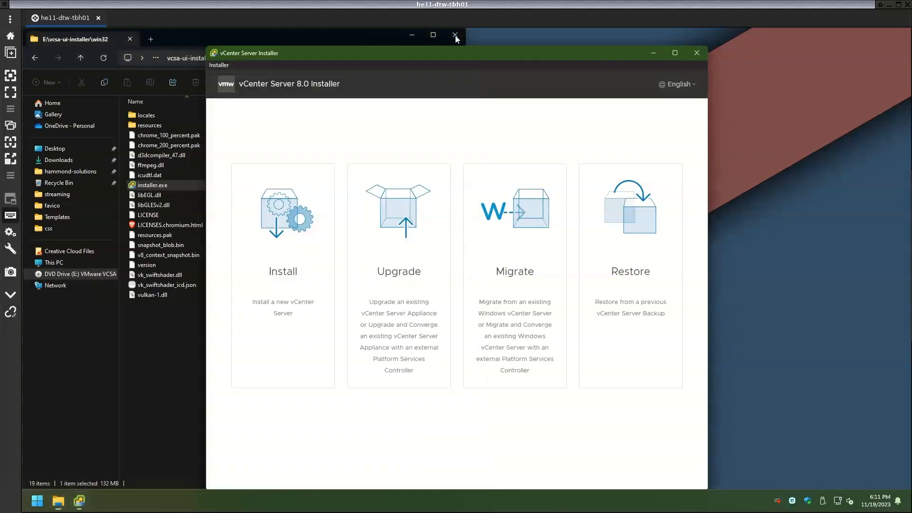
click(455, 35)
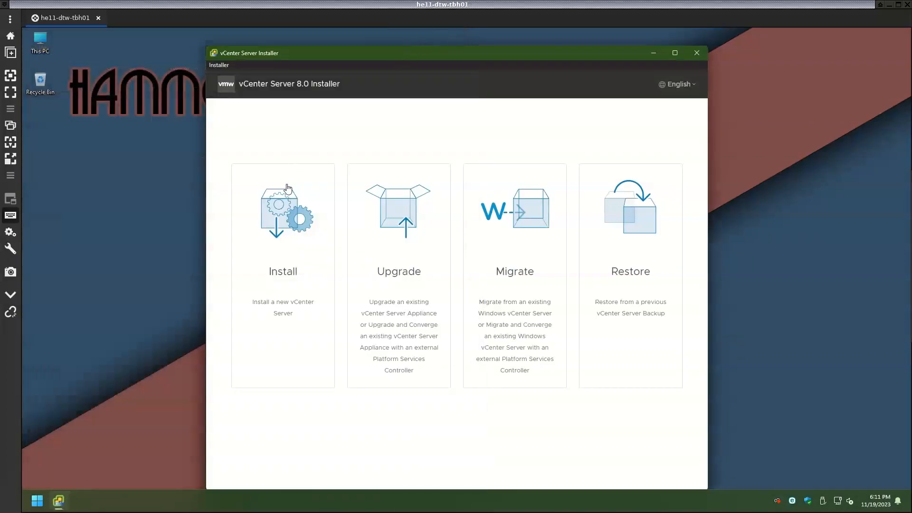
Choose Install, pass the Introduction page and accept the license agreement terms
click(283, 214)
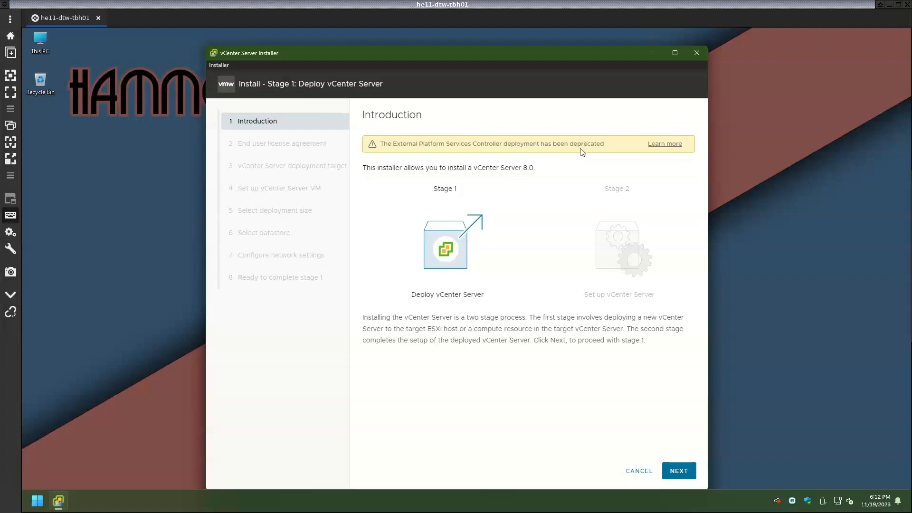
click(678, 471)
click(480, 313)
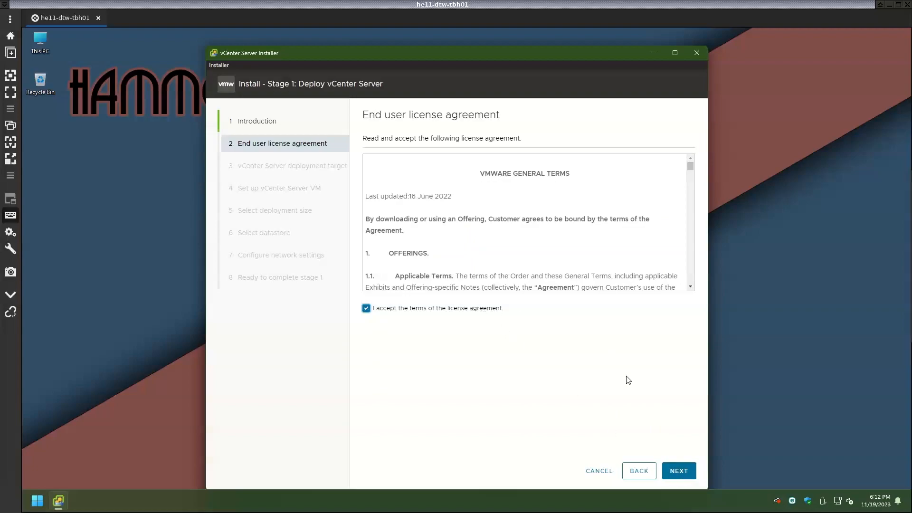
click(678, 471)
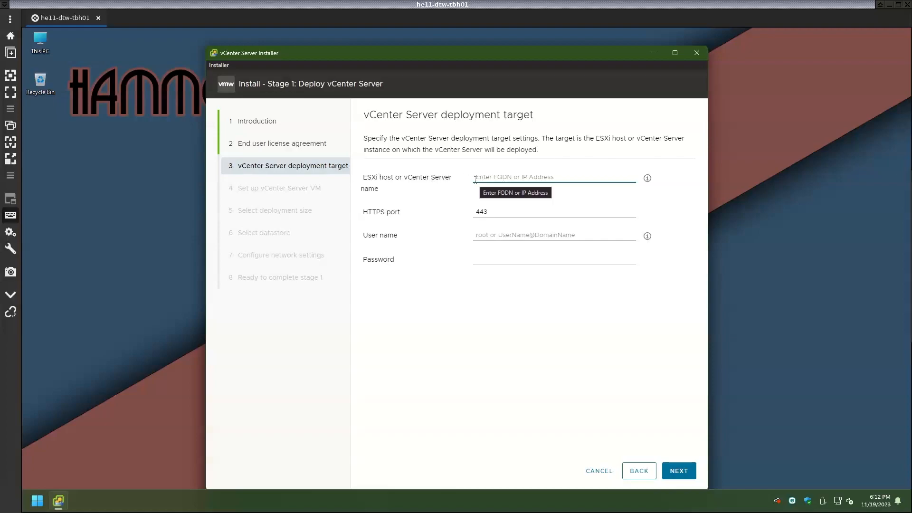
Target ESXi host hamESX01.hammondent.com on port 443 as root and accept its certificate
key(ctrl+v)
key(Tab)
key(Tab)
text(root)
key(Tab)
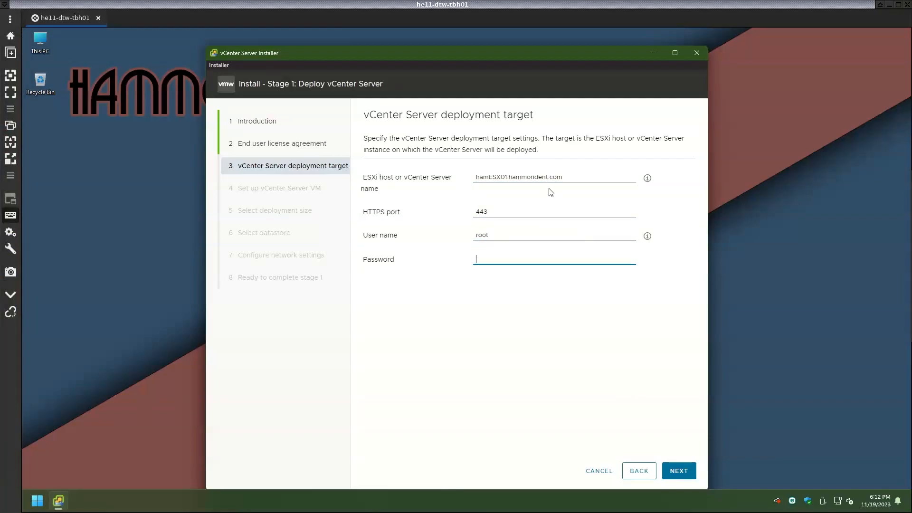
click(679, 471)
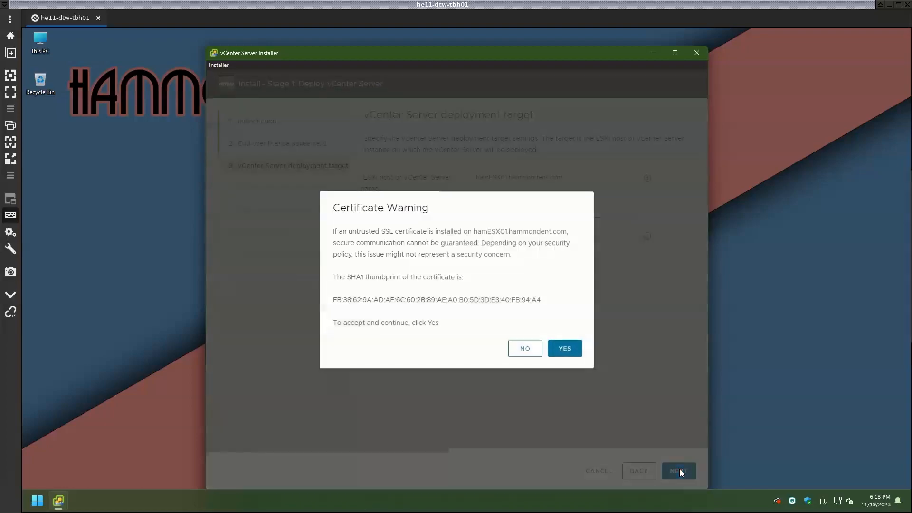
click(565, 349)
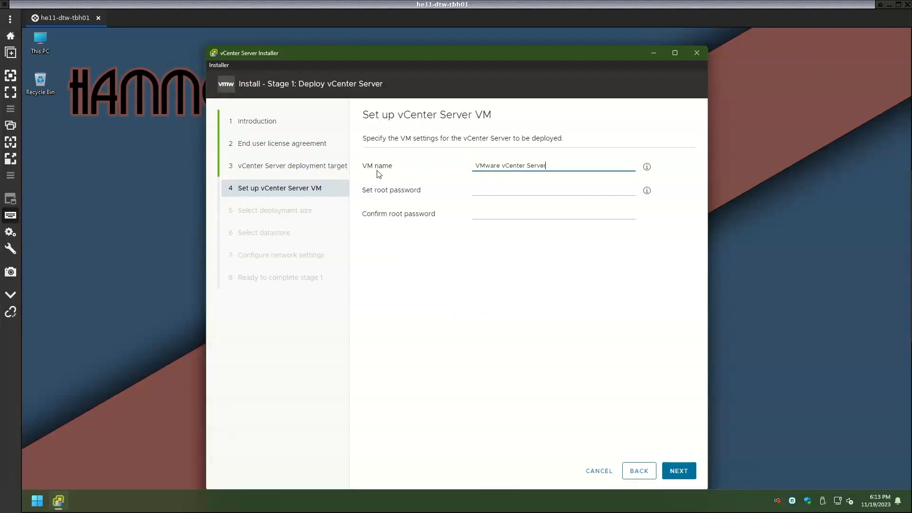
Name the appliance VM hamVC02 and enter and confirm the root password
key(ctrl+a)
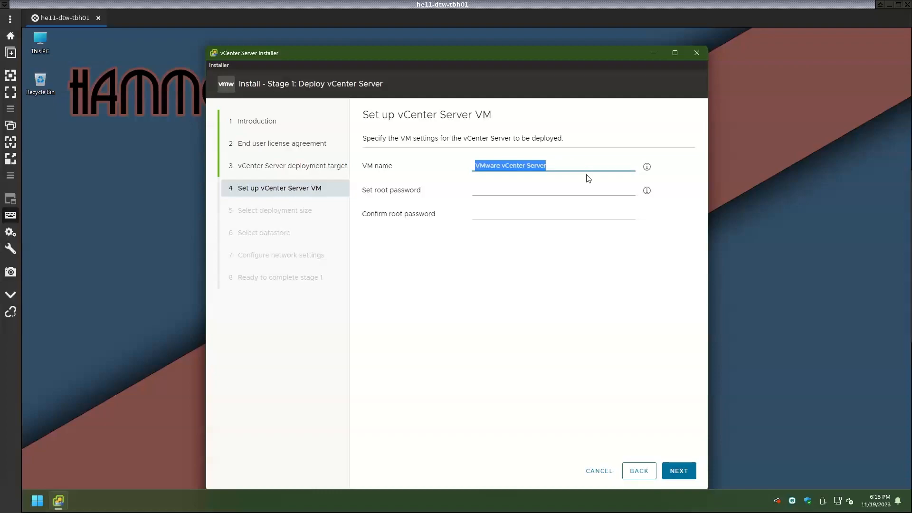
text(hamVC02)
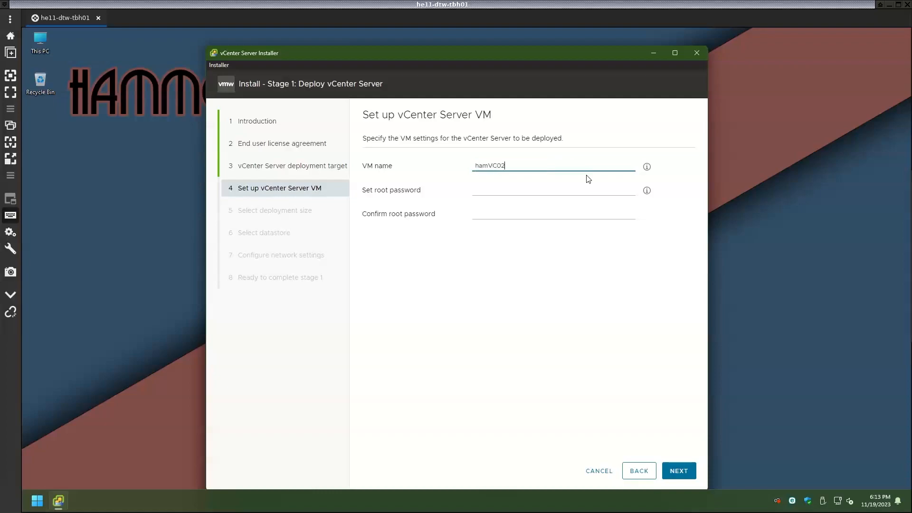
key(Tab)
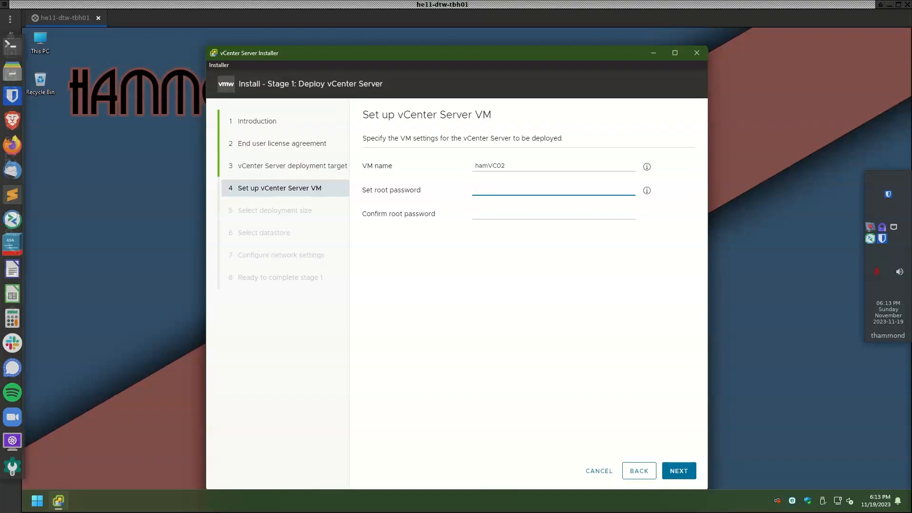
click(619, 187)
key(ctrl+v)
key(Tab)
key(ctrl+v)
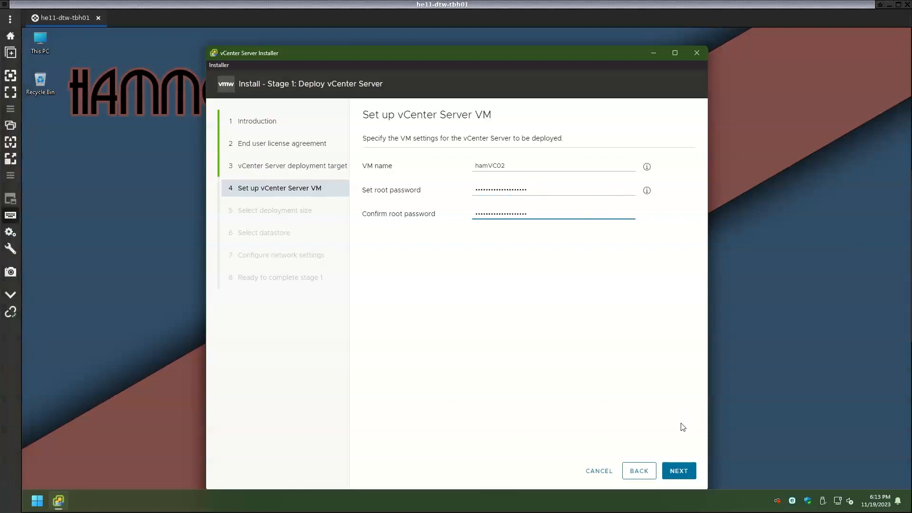
click(679, 471)
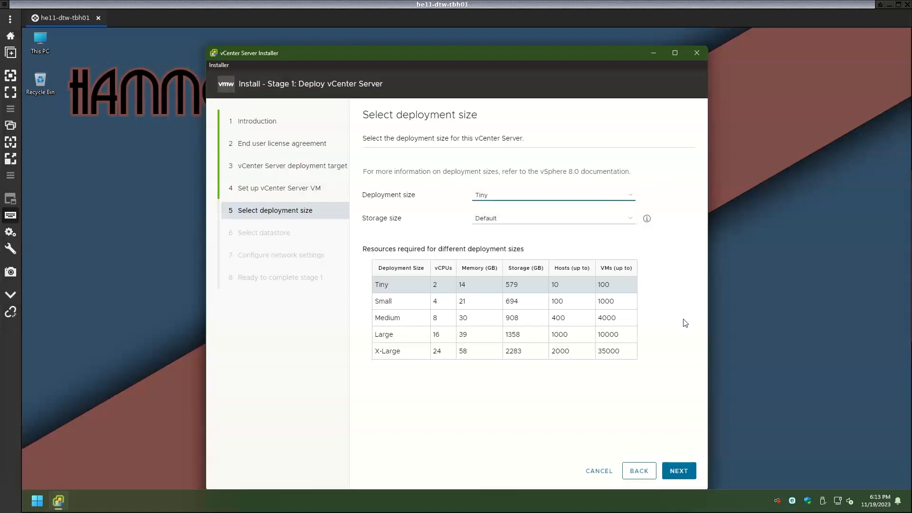
Keep Tiny size and the default datastore, and select the vlan.100 network
click(678, 470)
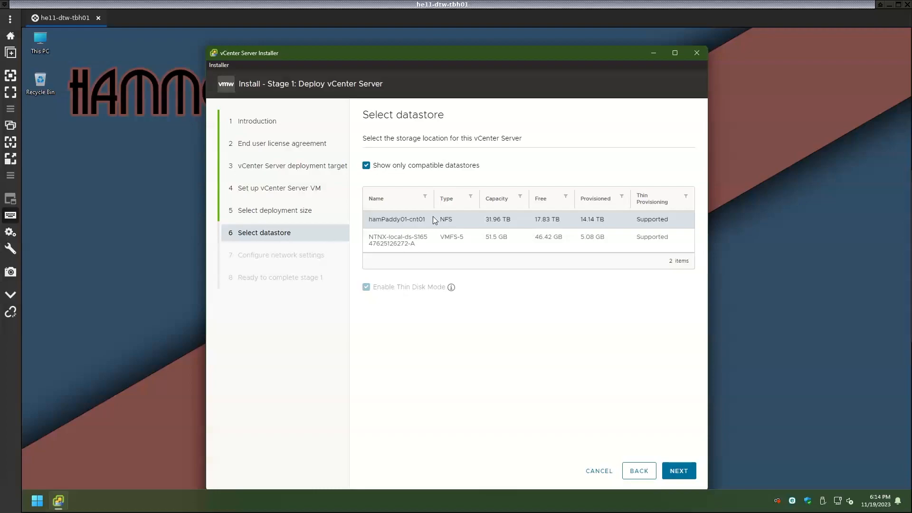
click(685, 470)
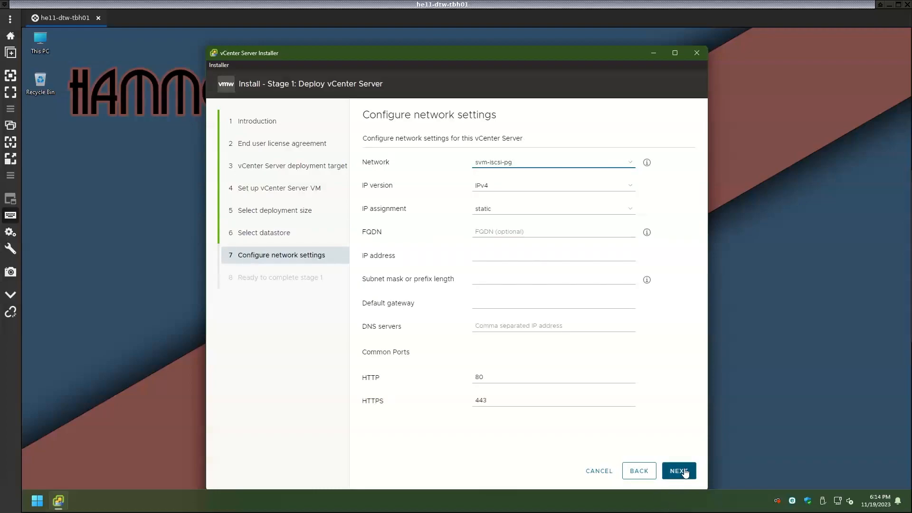
click(480, 162)
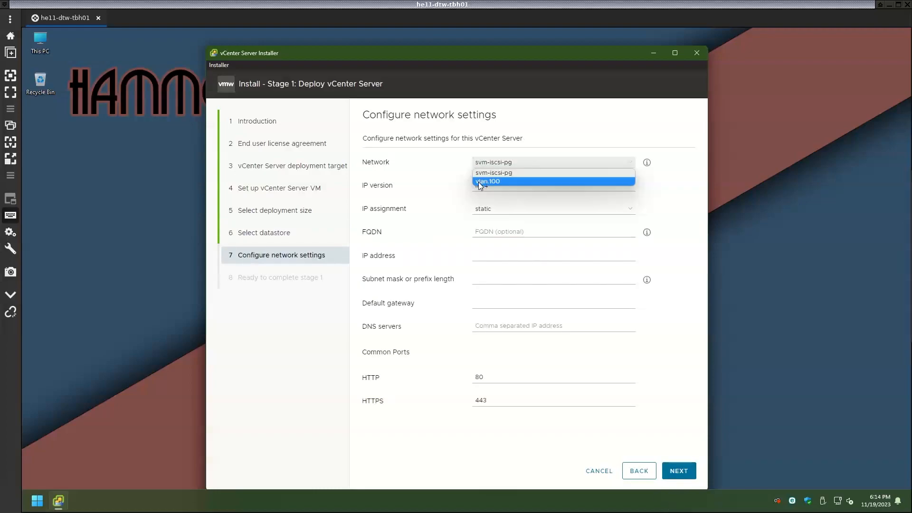
click(482, 183)
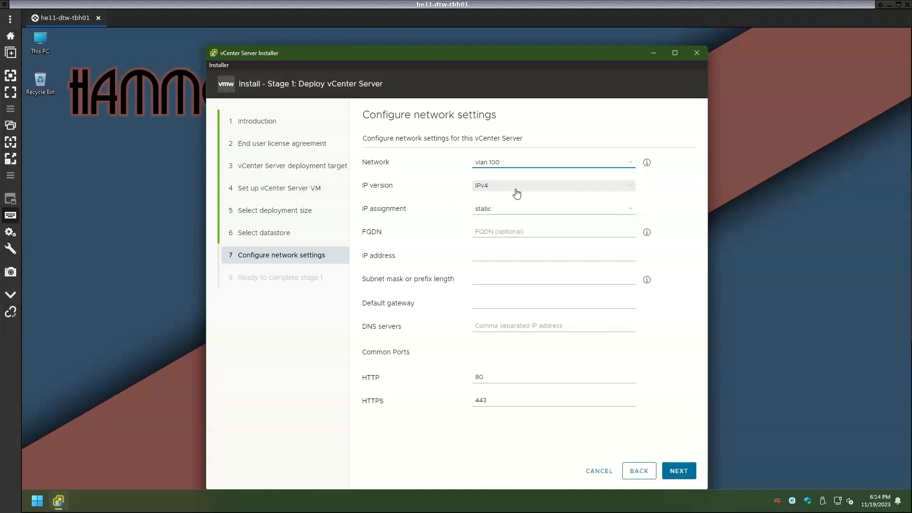
Enter FQDN hamVC02.hammondent.com, IP 10.159.100.118, mask 255.255.255.0, gateway 10.159.100.254 and two DNS servers
click(510, 230)
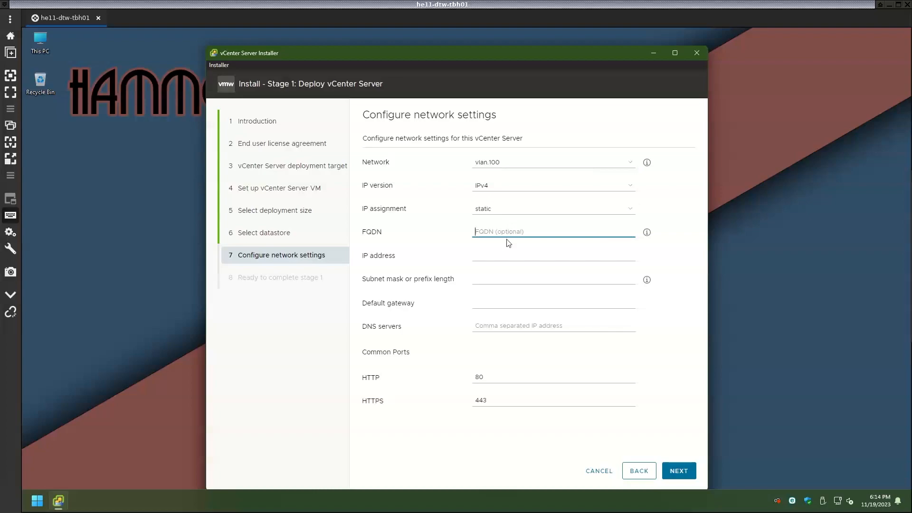
text(hamVC02.hammondent.com)
key(Tab)
text(10.159.100.118)
key(Tab)
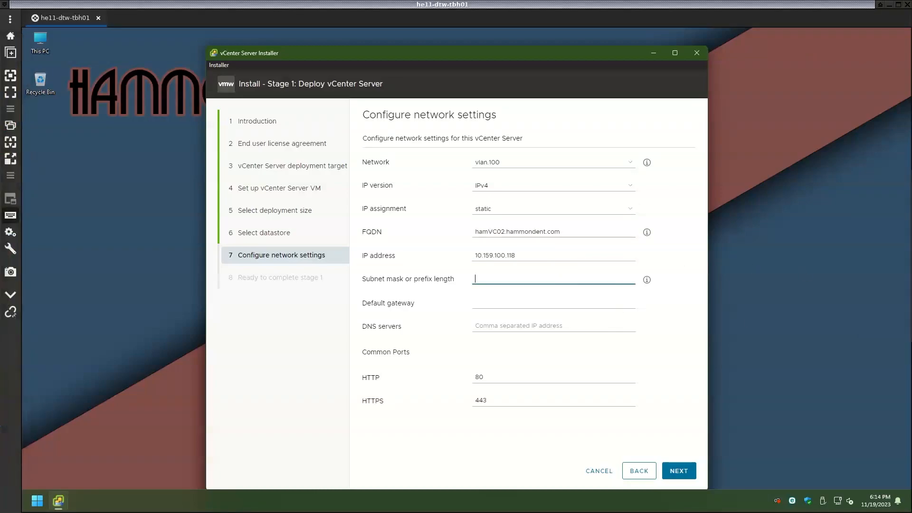
text(255.255.255.0)
key(Tab)
click(606, 299)
text(10.159.100.254)
key(Tab)
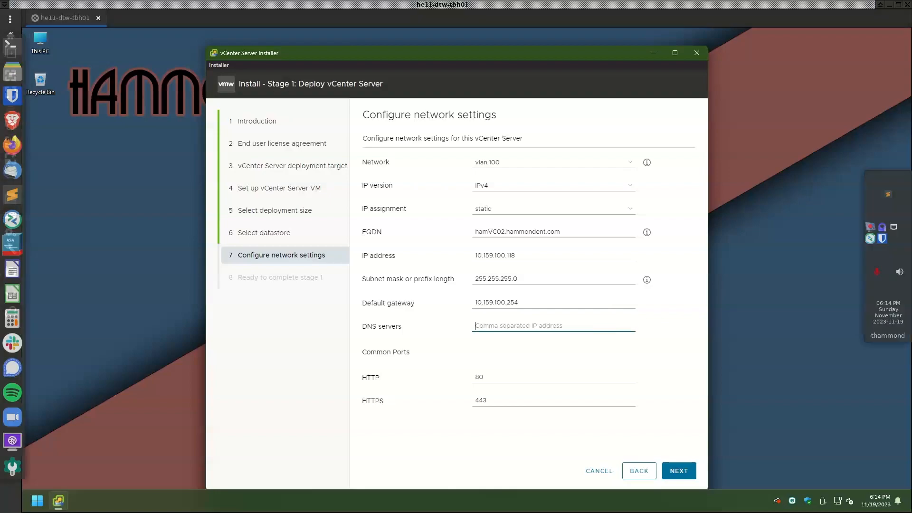
click(624, 323)
text(10.159.100.100,10.159.100.101)
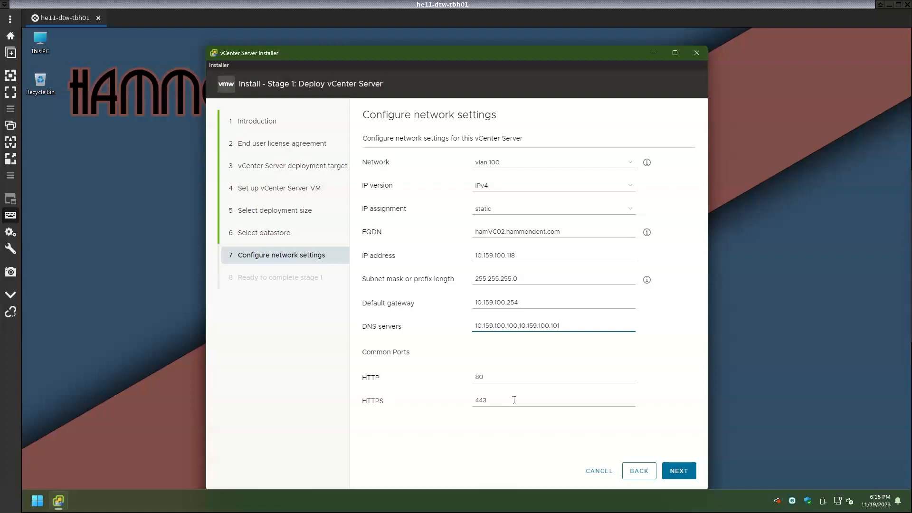
click(694, 471)
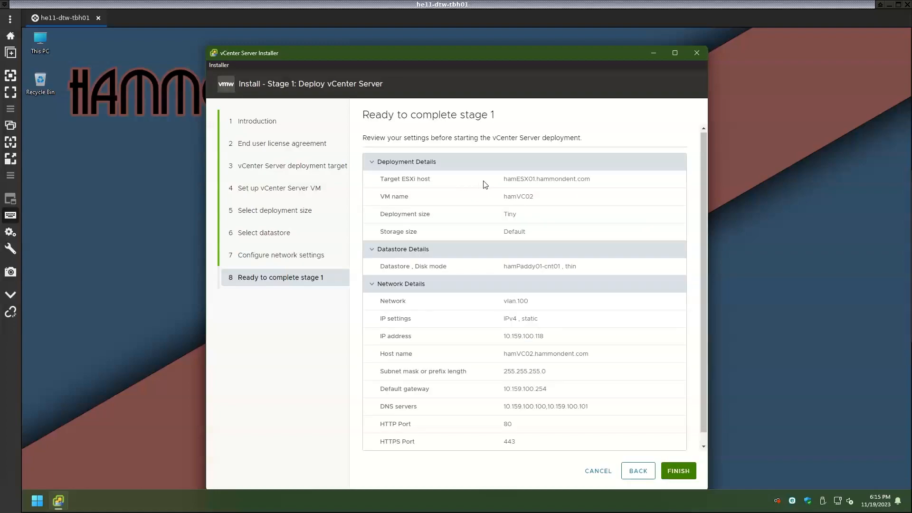
Review the stage 1 summary and finish to deploy the appliance
scroll(533, 189, down, 1)
click(679, 471)
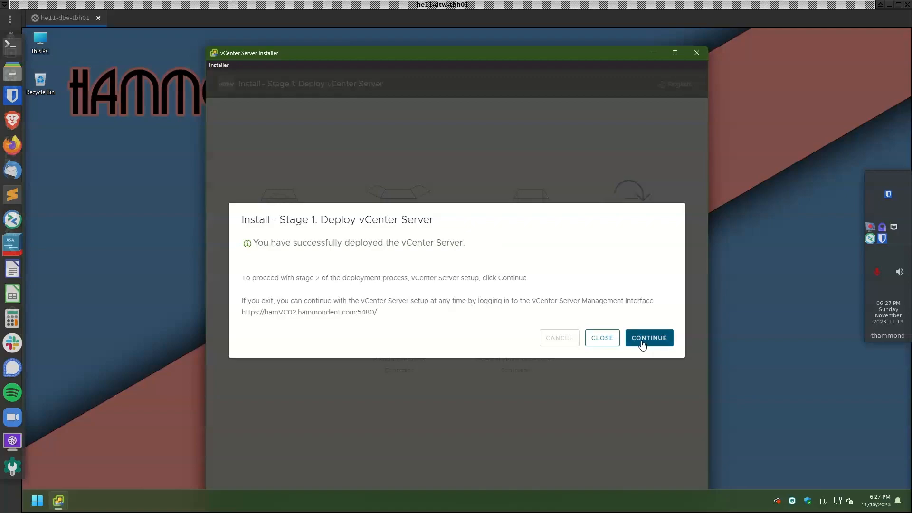
Copy the :5480 management URL and exit the installer
drag(375, 312, 233, 318)
key(ctrl+c)
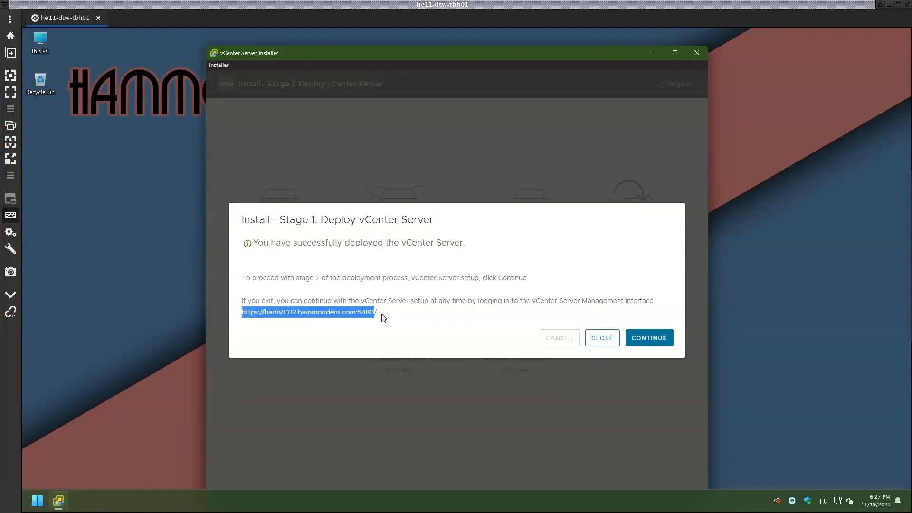
click(603, 338)
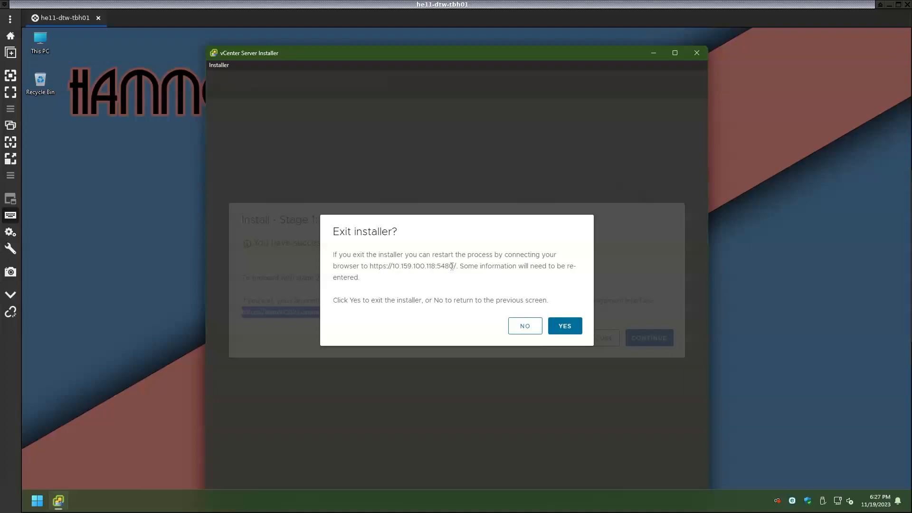
click(561, 328)
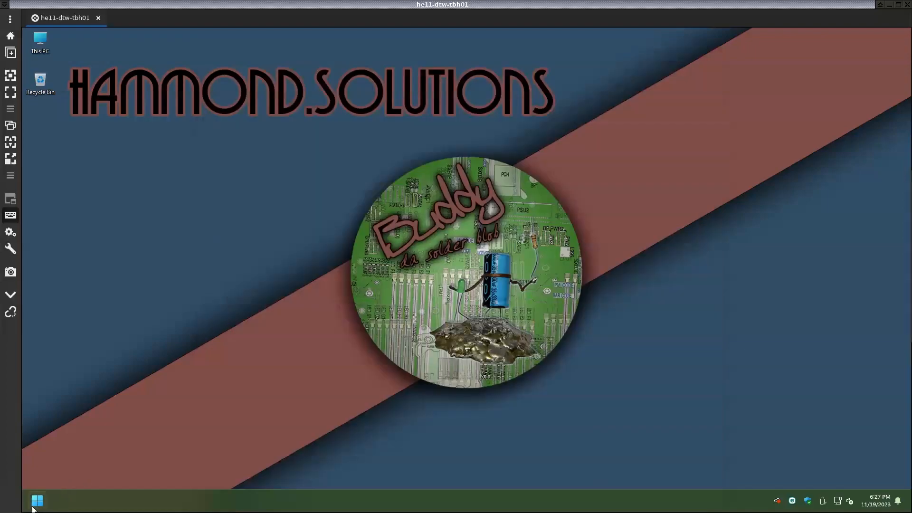
click(37, 501)
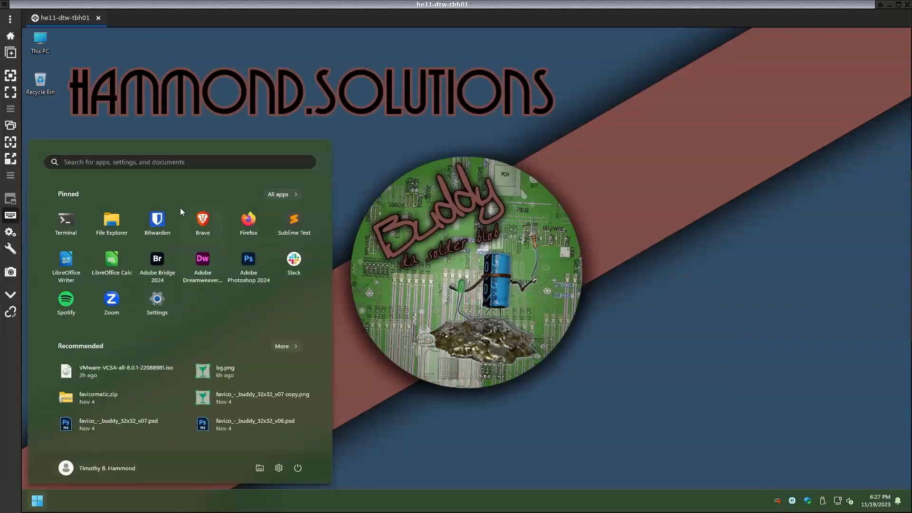
Load the :5480 URL in Brave, bypass the certificate warning and log in as root
click(202, 218)
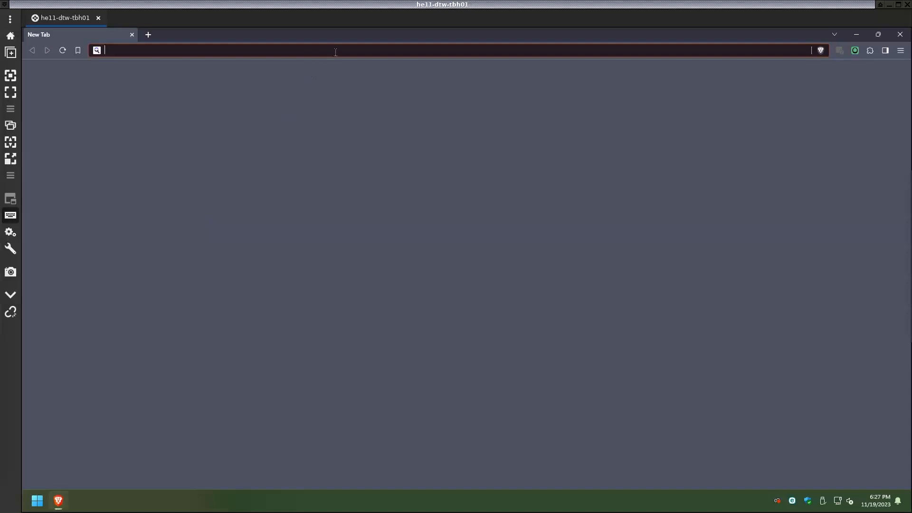
key(ctrl+v)
key(Return)
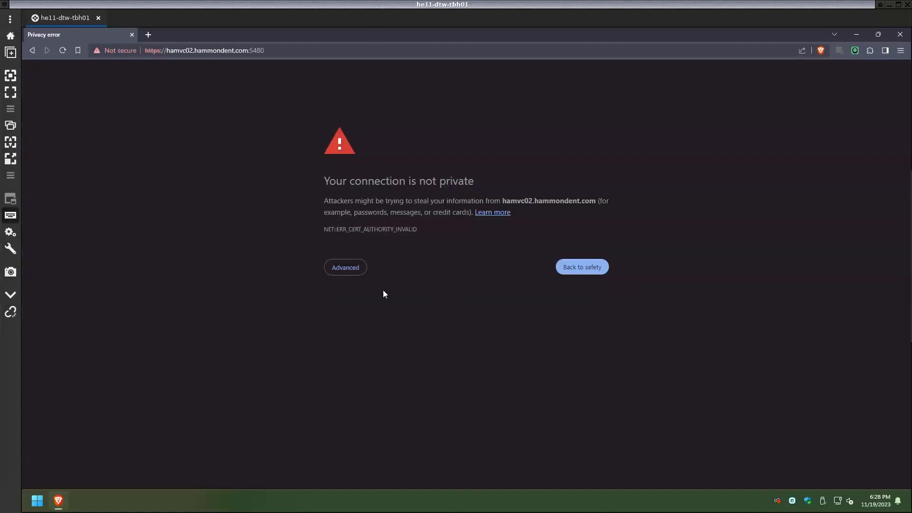
click(356, 267)
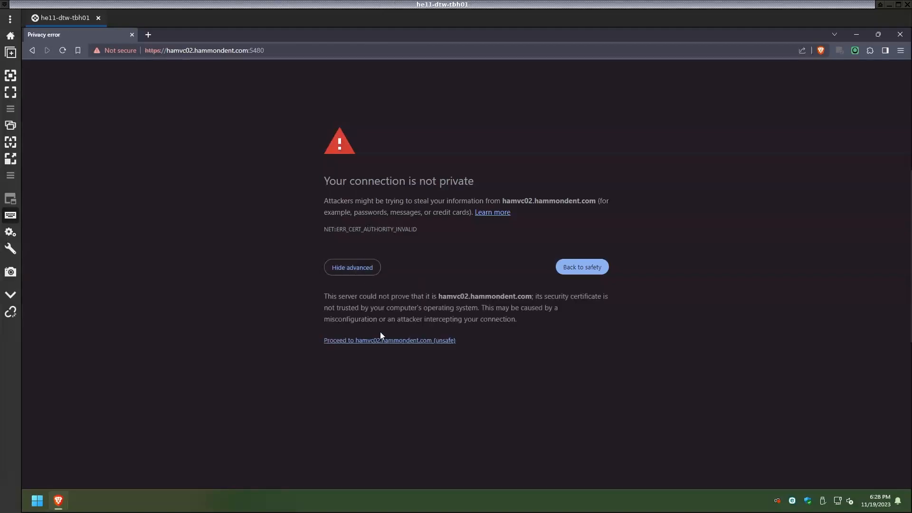
click(388, 341)
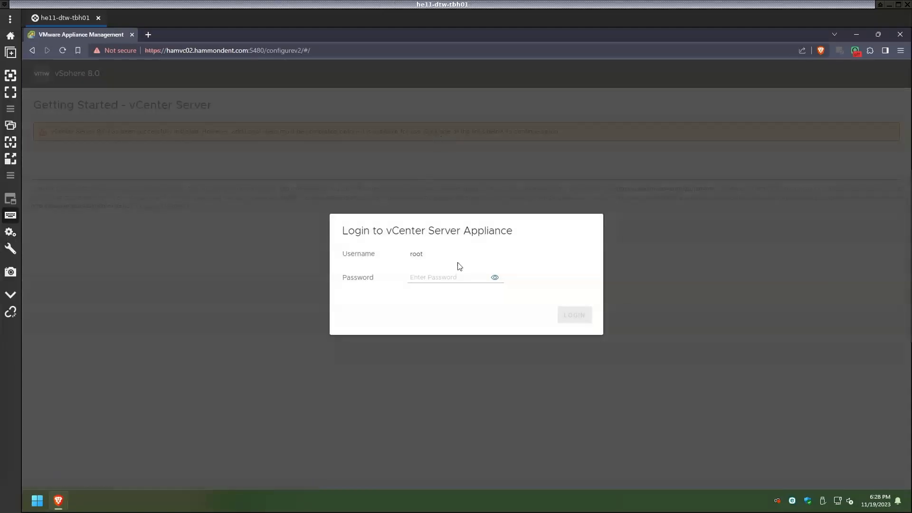
click(462, 277)
click(437, 275)
key(ctrl+v)
click(575, 315)
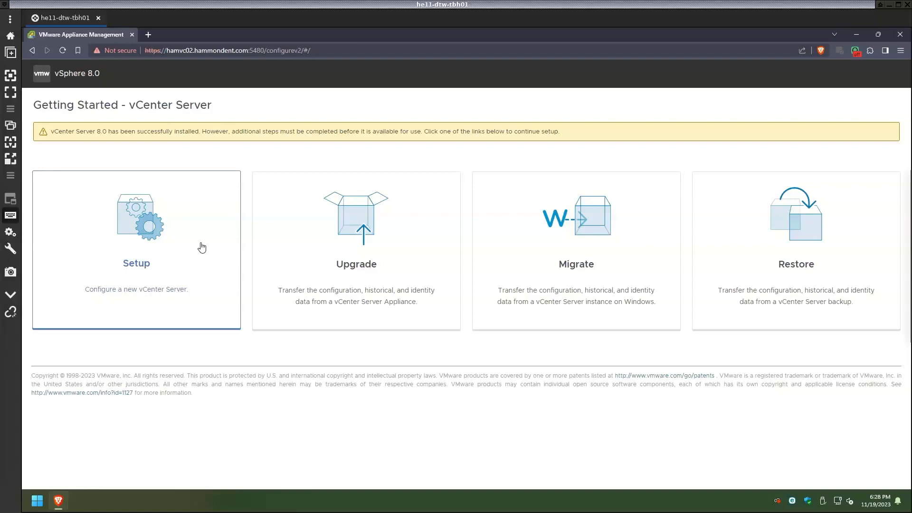
Begin stage 2 setup and sync time with NTP servers tick.hammondent.com and tock.hammondent.com
click(202, 248)
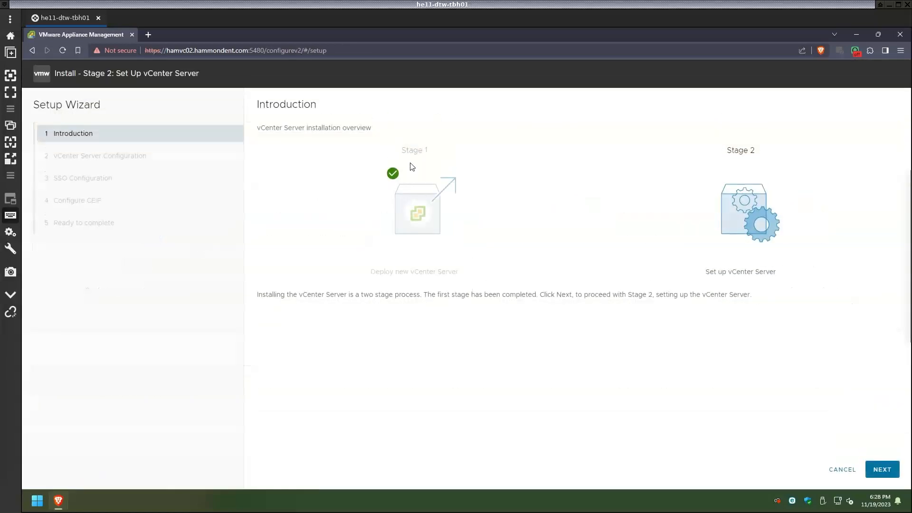
click(882, 469)
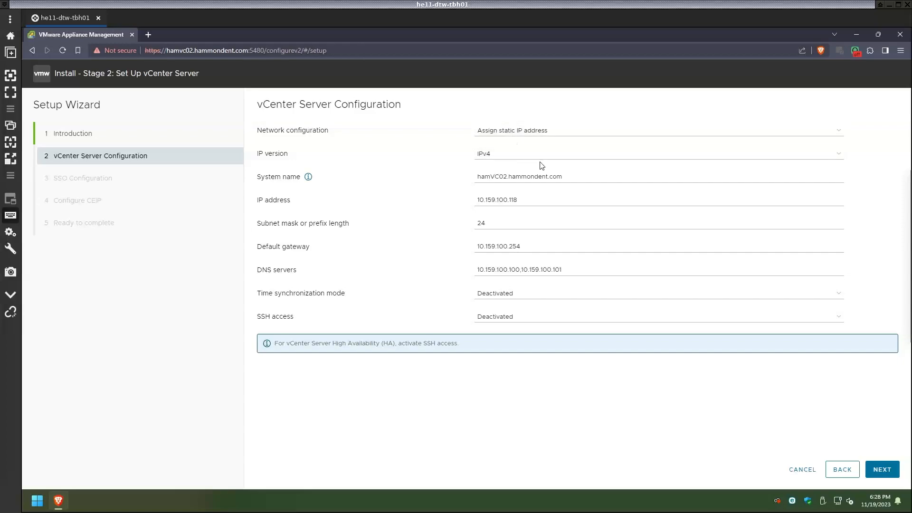
click(566, 291)
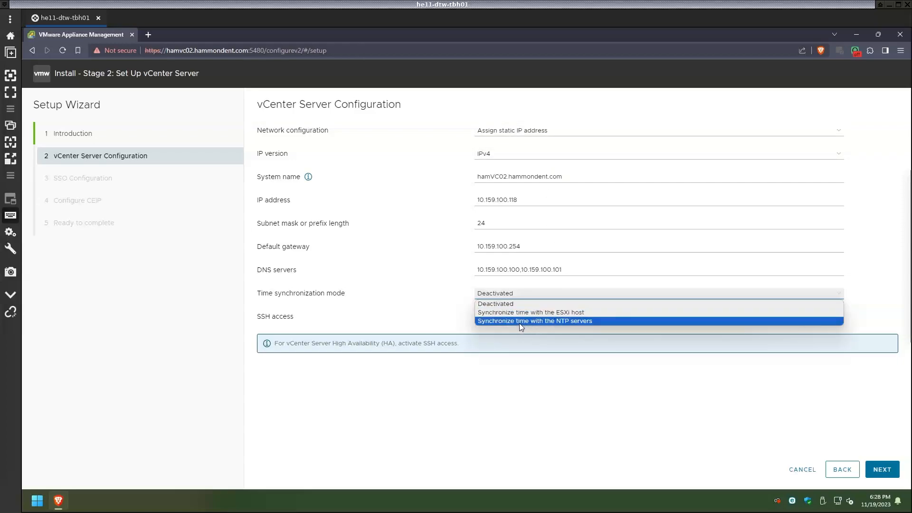
click(571, 322)
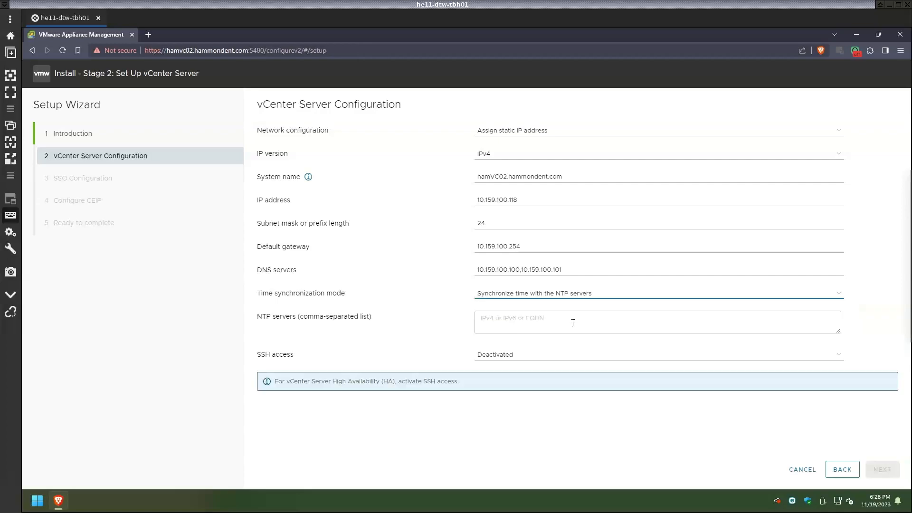
click(571, 323)
text(tick.hammondent.com,tock.hammondent.com)
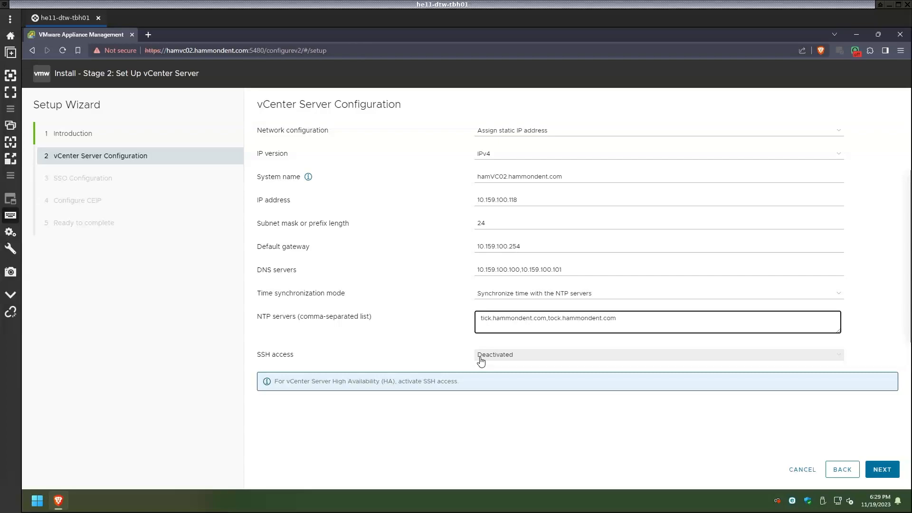
click(882, 470)
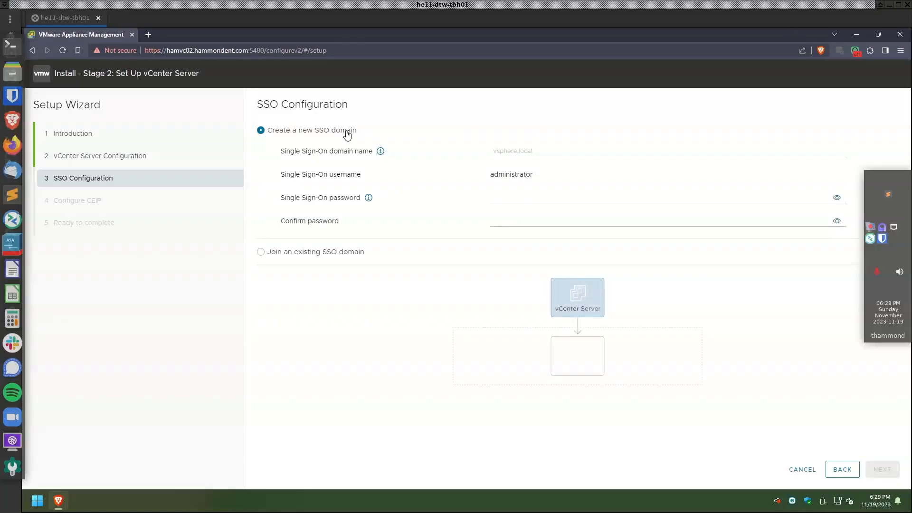
Set SSO domain vsphere.local with a confirmed administrator password, then uncheck CEIP participation
click(531, 149)
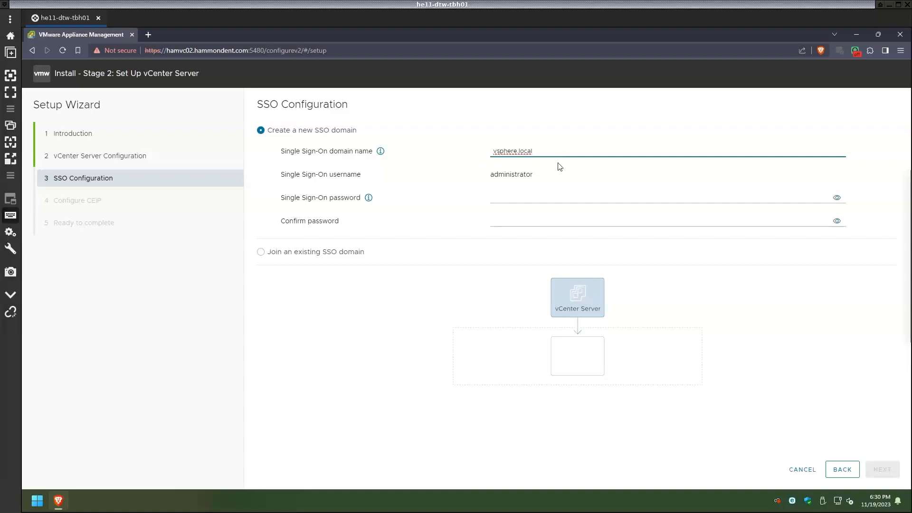
click(554, 198)
key(ctrl+v)
click(673, 219)
key(ctrl+v)
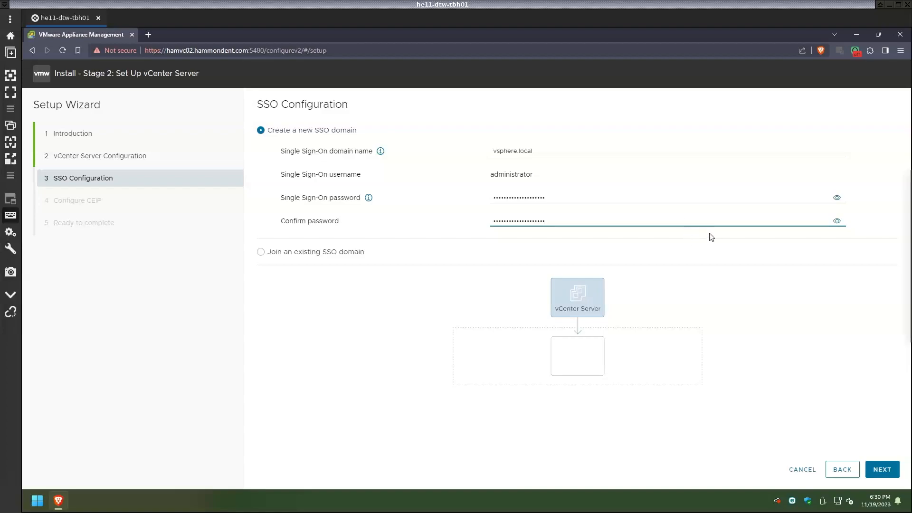
click(881, 469)
click(426, 350)
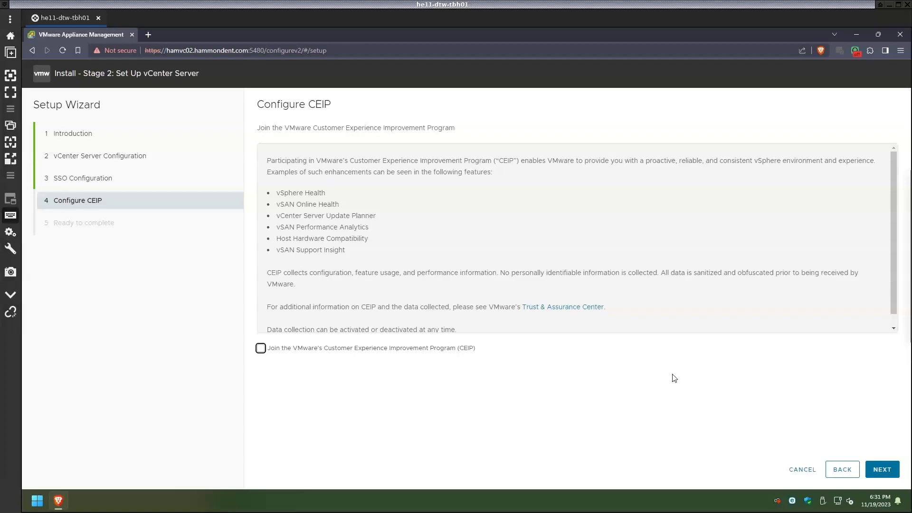
Review the Ready to complete summary and choose Finish for stage 2
click(880, 472)
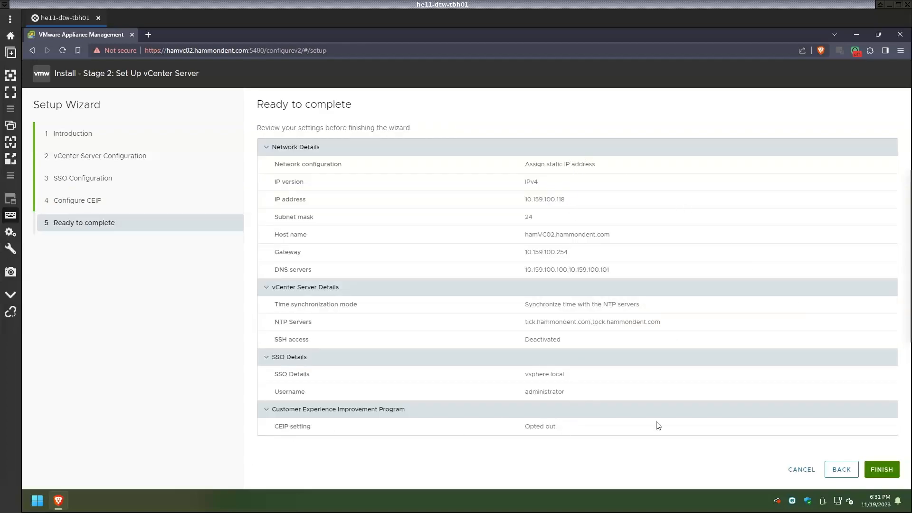
click(886, 469)
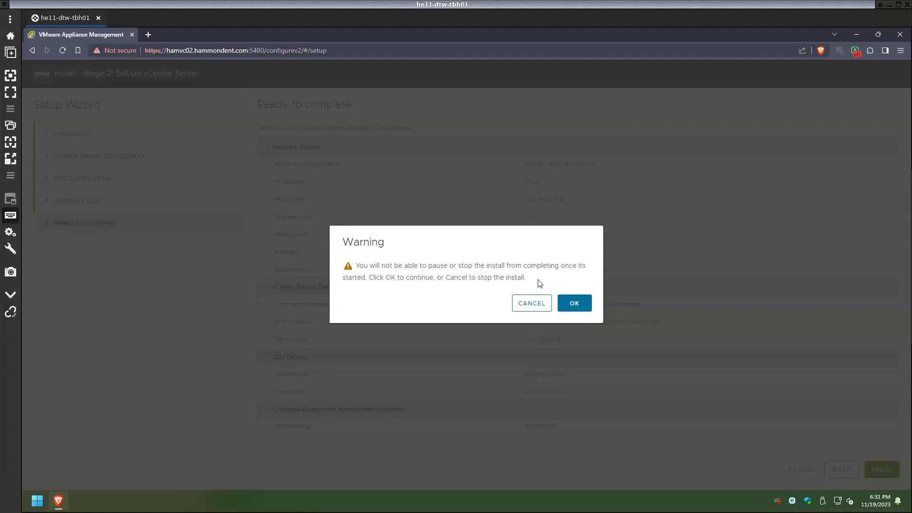
Accept the no-pause warning, let stage 2 finish, copy the Getting Started URL and close
click(586, 304)
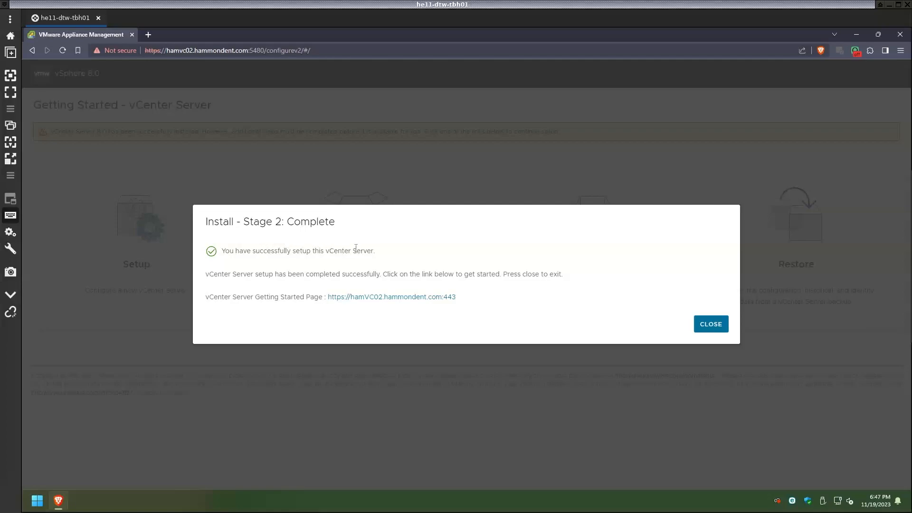
drag(459, 302, 328, 298)
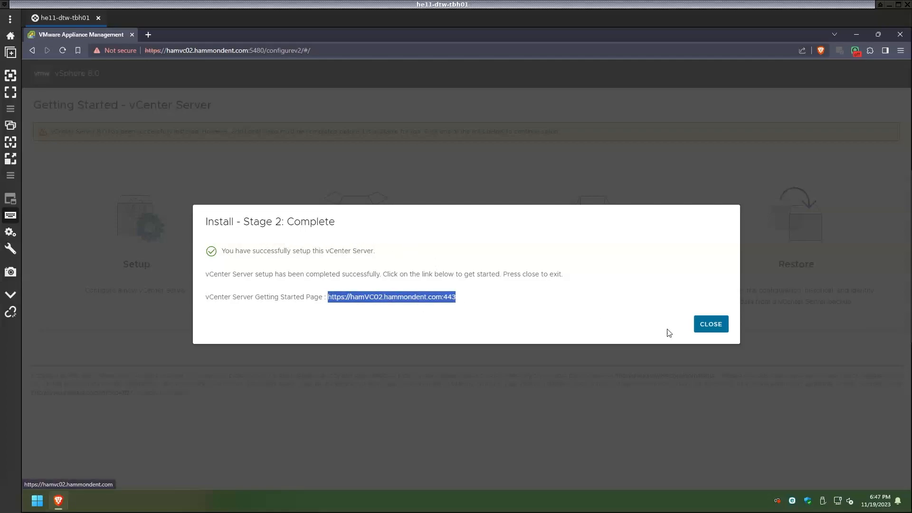
click(706, 325)
Eject the DVD Drive (E:) VMware VCSA from This PC
click(857, 34)
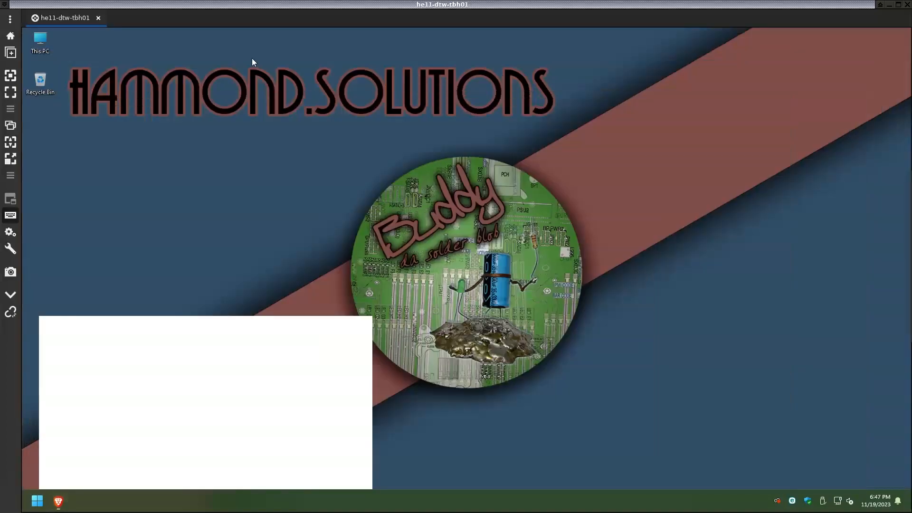
double_click(46, 41)
right_click(648, 221)
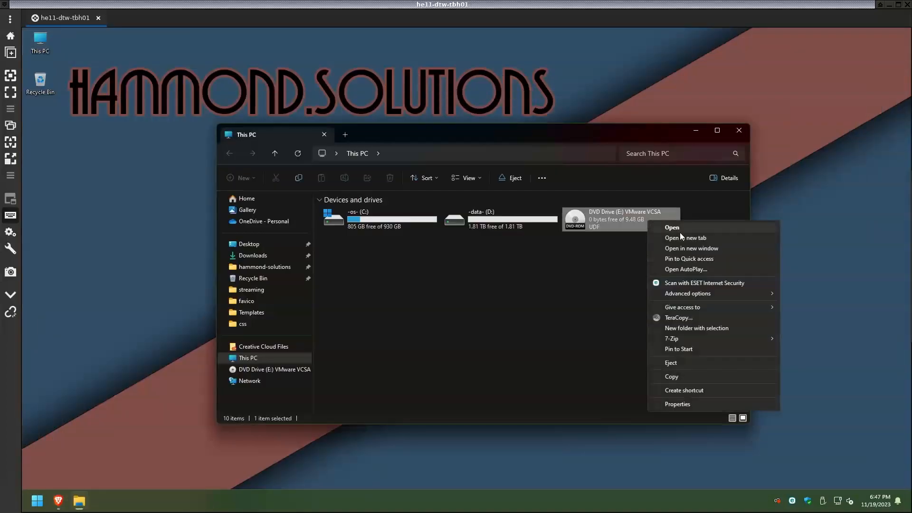
click(698, 360)
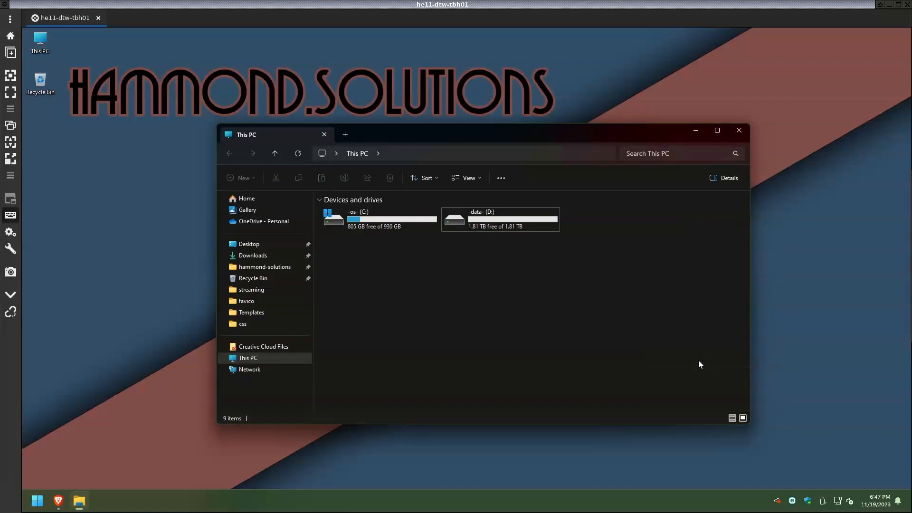